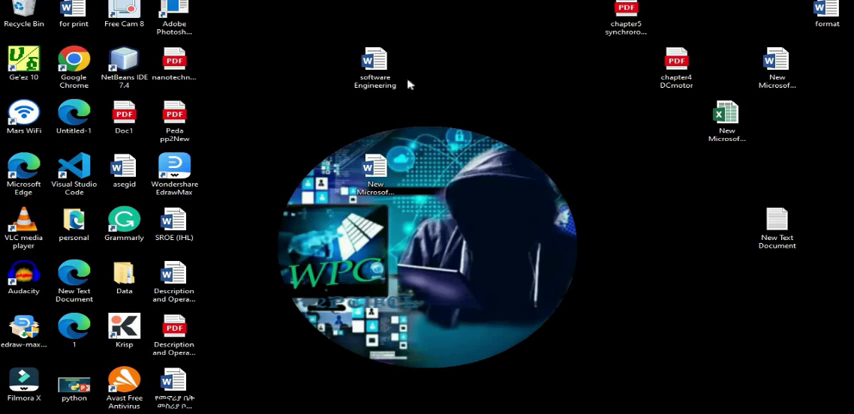
Step: Shift the 'software Engineering' icon left, refresh the desktop, and open the document
drag(378, 72, 278, 72)
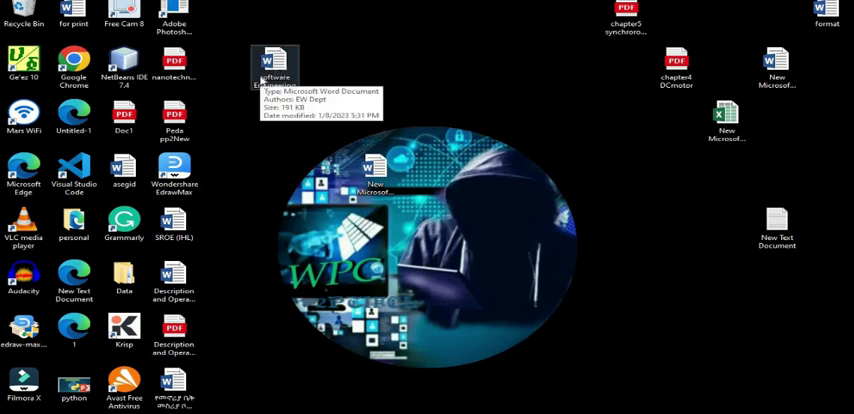
right_click(400, 36)
click(443, 65)
right_click(390, 36)
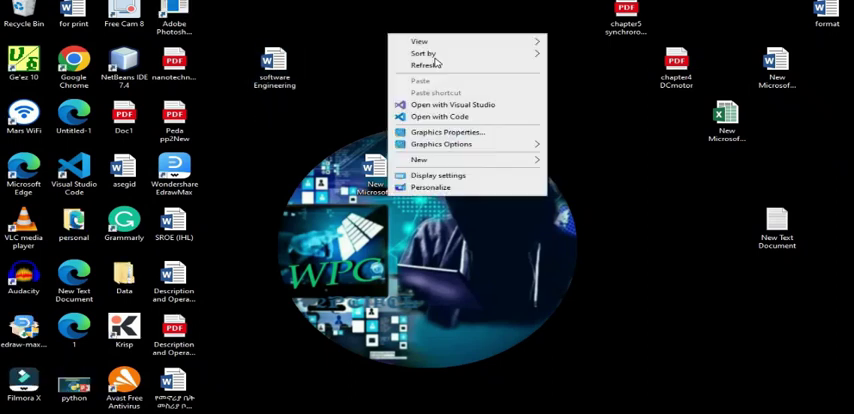
click(437, 72)
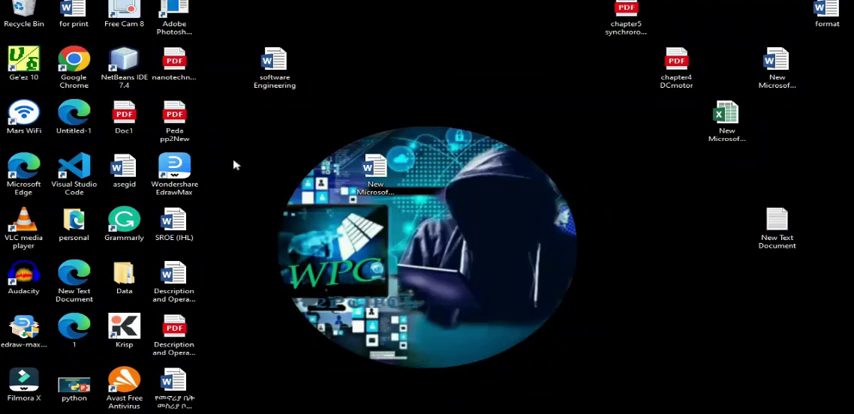
click(275, 68)
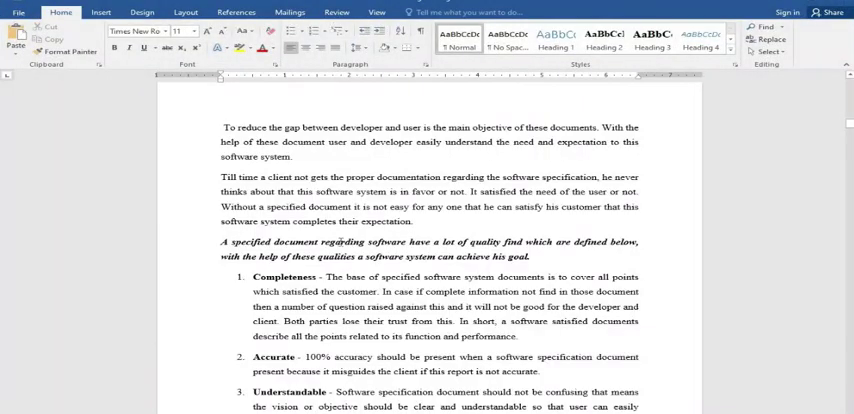
scroll(430, 250, up, 5)
scroll(430, 250, up, 5)
scroll(430, 250, up, 5)
scroll(430, 250, up, 5)
scroll(430, 250, up, 5)
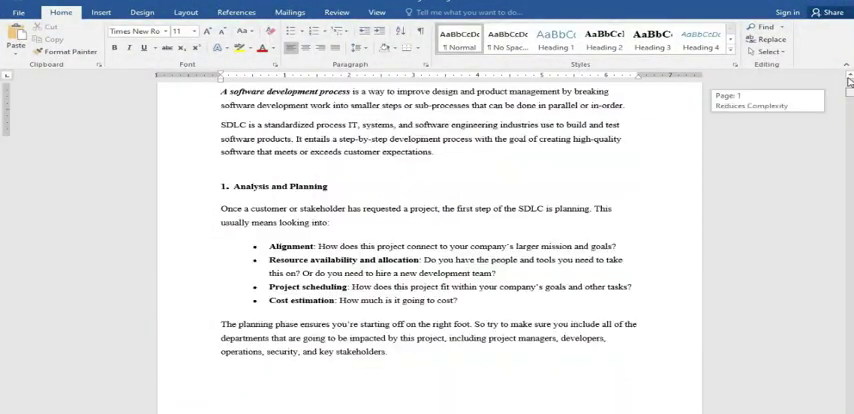
scroll(430, 250, up, 5)
scroll(430, 250, down, 5)
scroll(430, 250, down, 5)
scroll(420, 263, down, 3)
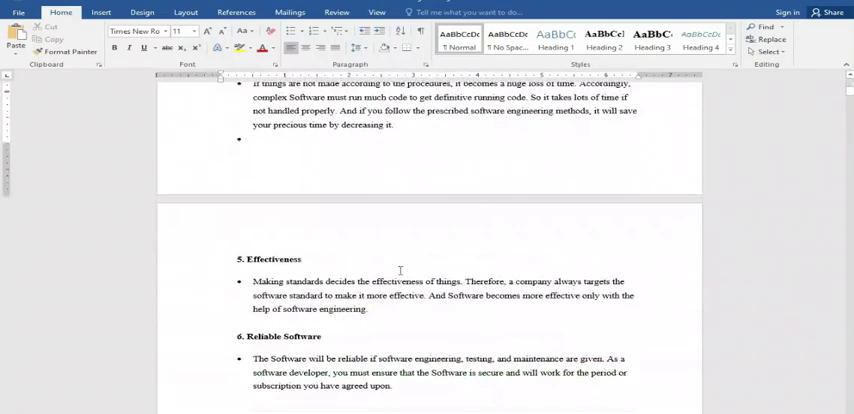
Step: Select, then deselect, the paragraph under '5. Effectiveness' while reviewing the document
triple_click(323, 281)
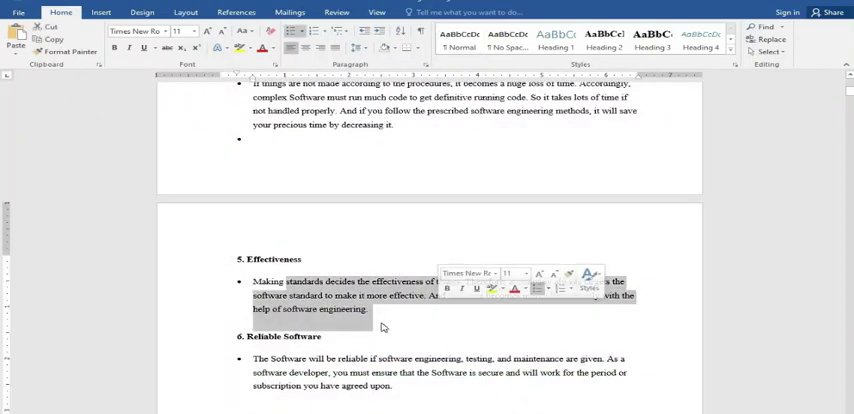
click(382, 323)
scroll(382, 323, up, 5)
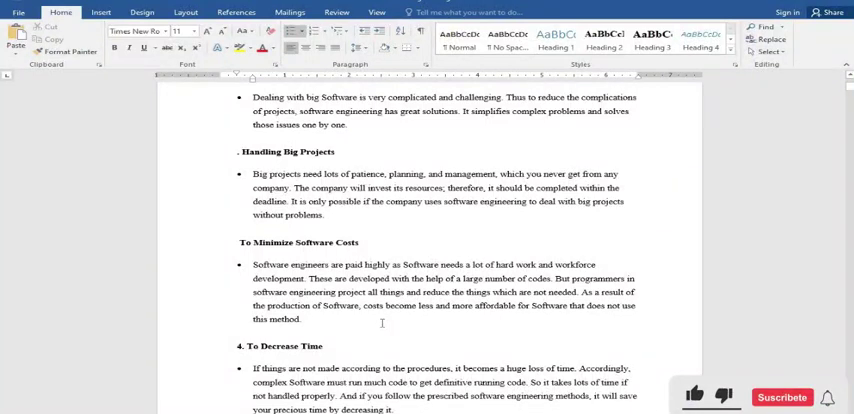
scroll(382, 323, up, 5)
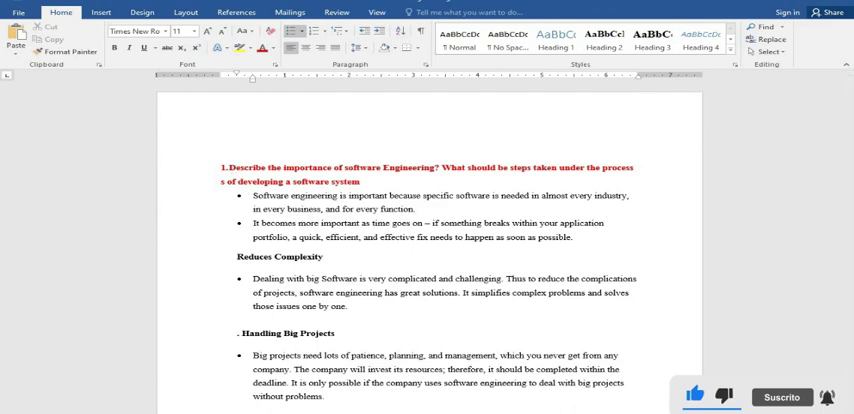
ctrl+scroll(371, 276, up, 2)
scroll(361, 296, down, 3)
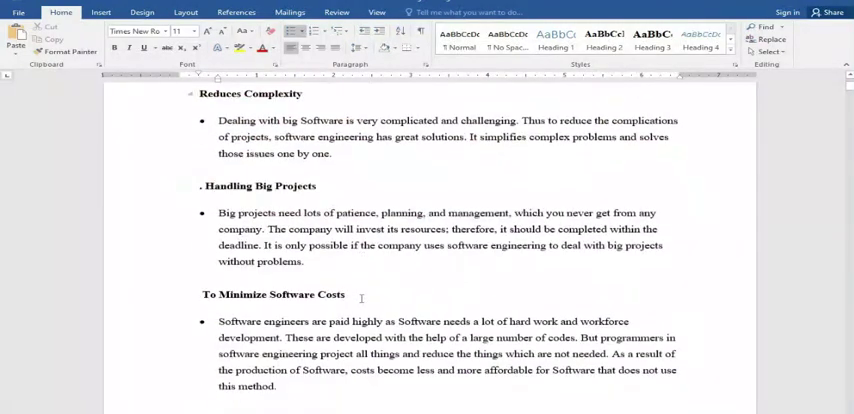
scroll(361, 296, up, 3)
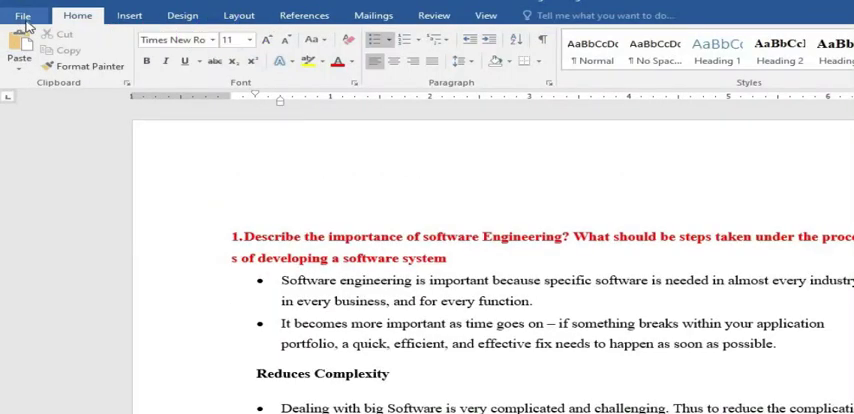
Step: Go to the Save As page in the File backstage for 'software Engineering'
click(24, 16)
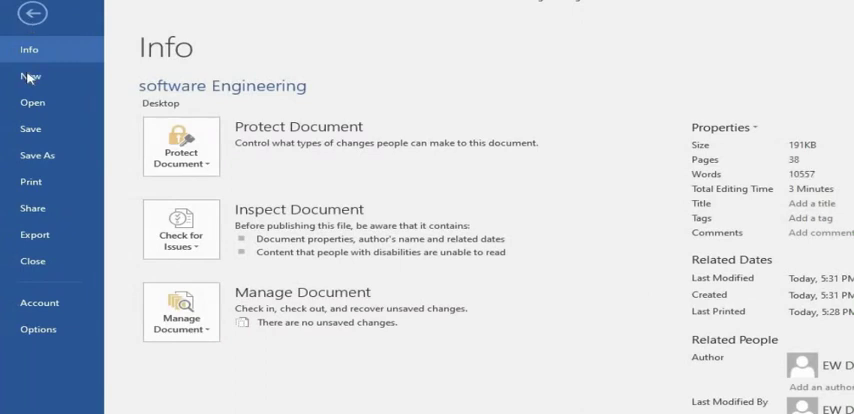
click(48, 157)
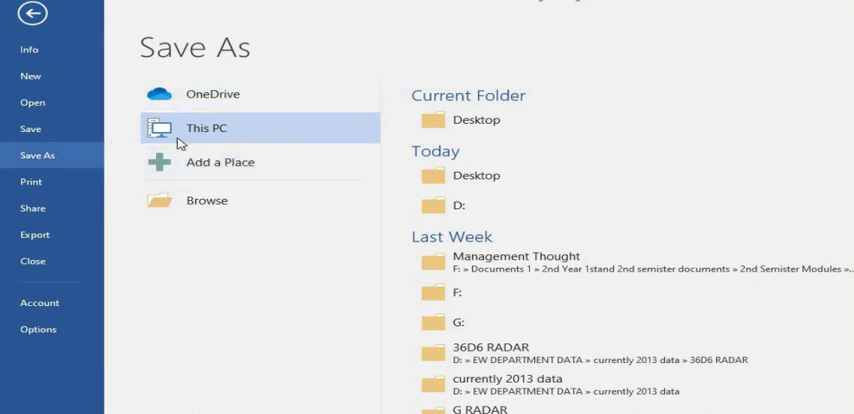
click(231, 209)
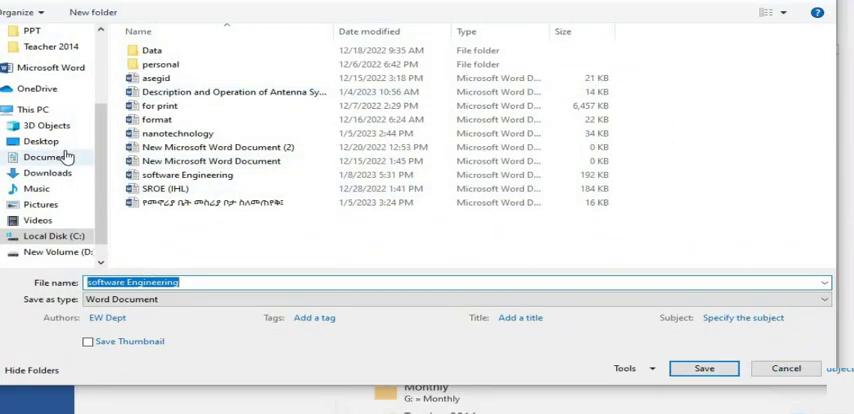
scroll(60, 140, down, 2)
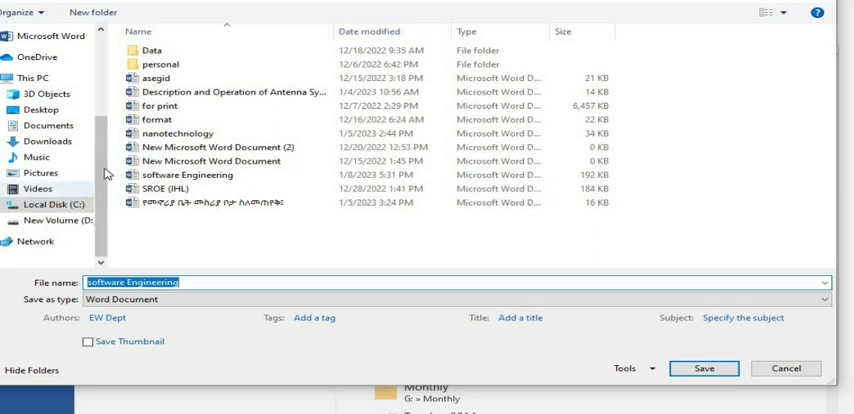
drag(103, 125, 101, 93)
scroll(60, 110, down, 3)
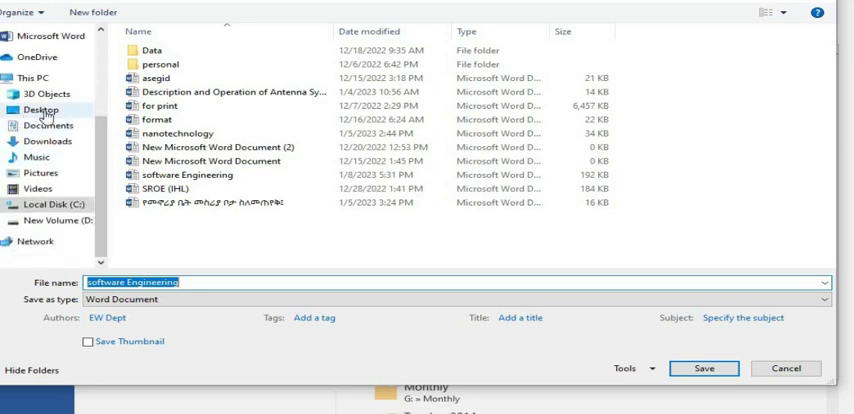
click(45, 113)
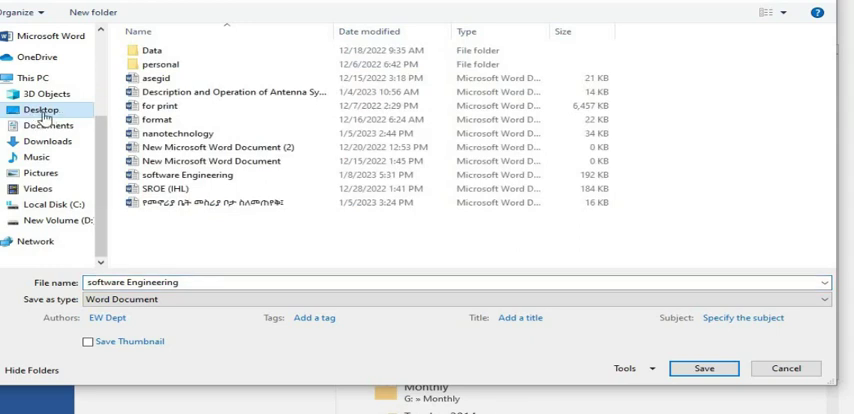
click(208, 282)
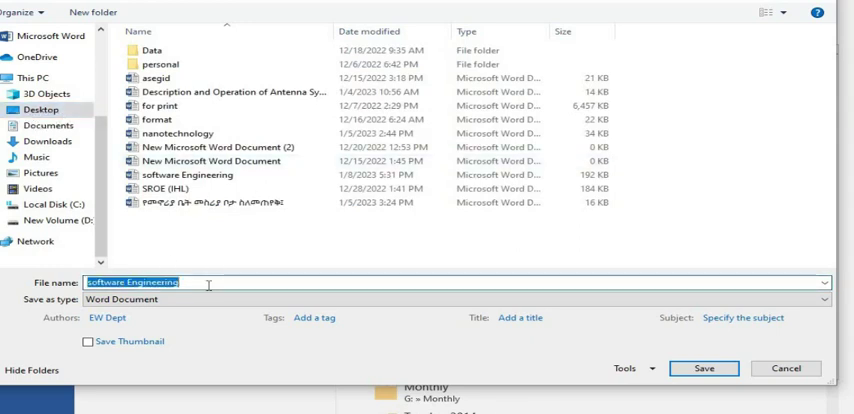
click(208, 282)
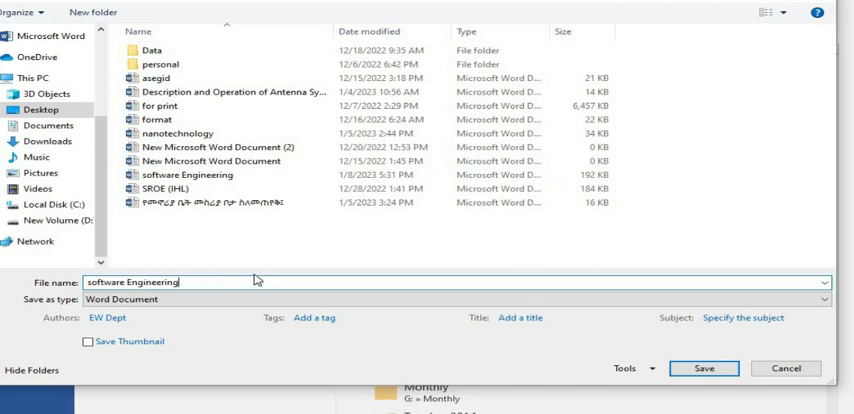
drag(191, 283, 62, 285)
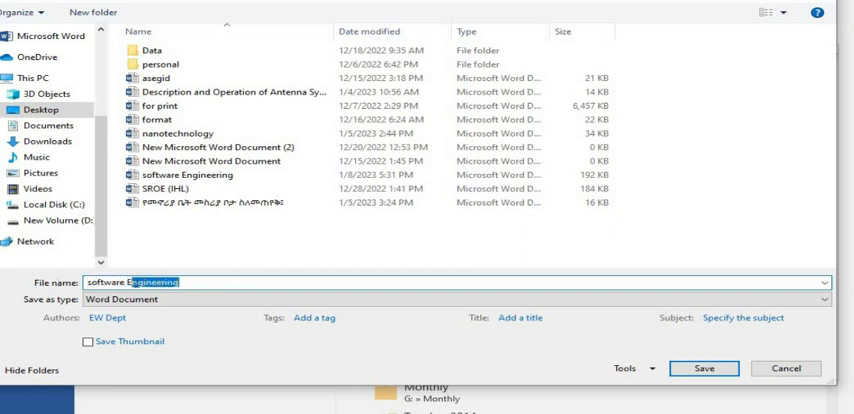
click(212, 283)
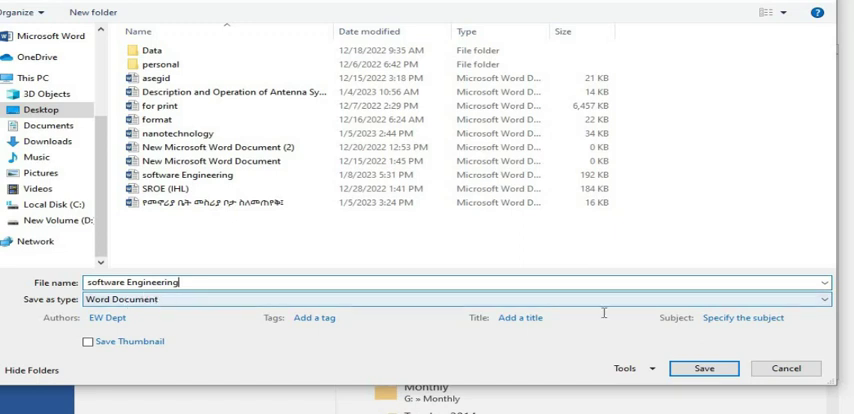
Step: Set the file type to PDF and save 'software Engineering' to the desktop
click(825, 300)
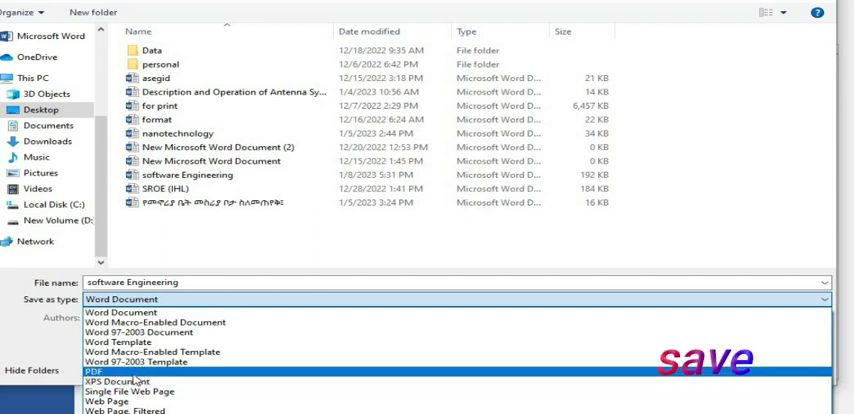
click(133, 371)
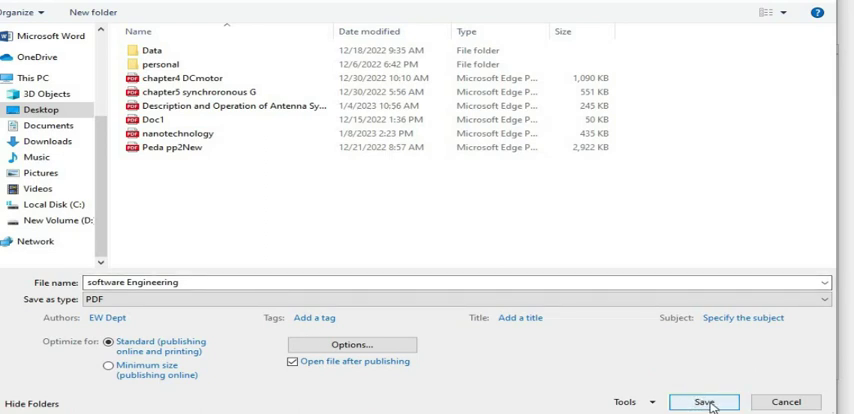
click(706, 402)
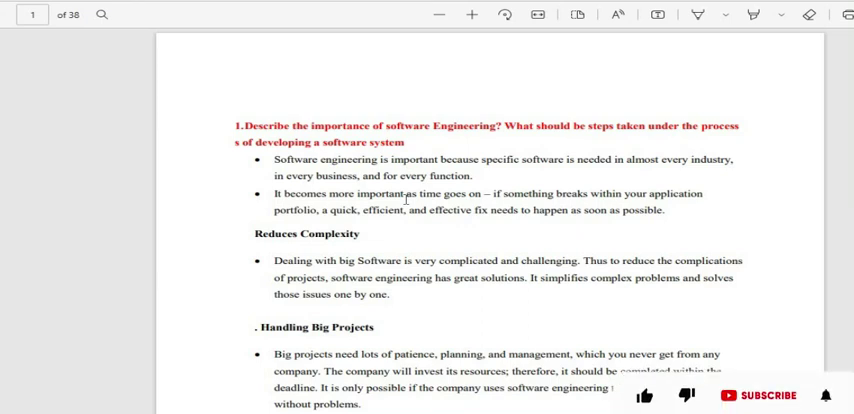
scroll(405, 198, down, 5)
scroll(405, 198, down, 8)
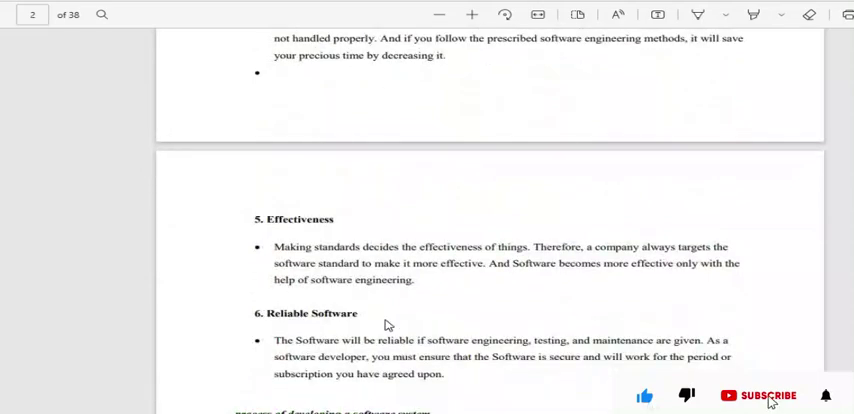
scroll(388, 323, down, 8)
scroll(388, 323, down, 8)
scroll(388, 323, down, 8)
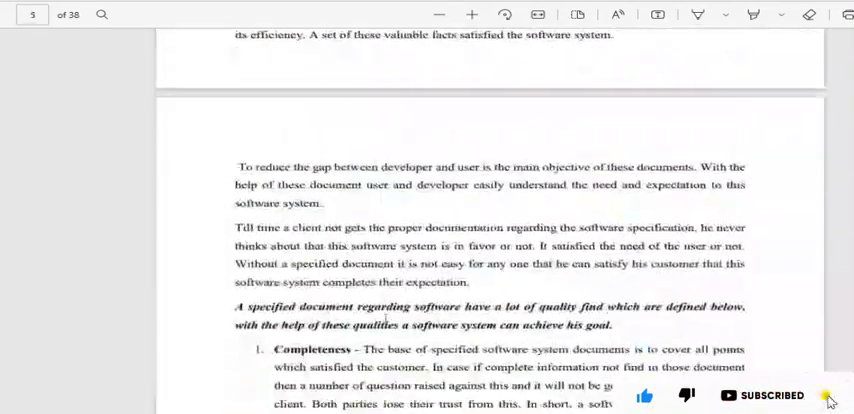
scroll(385, 320, down, 10)
scroll(385, 320, down, 10)
scroll(385, 320, down, 5)
scroll(385, 320, down, 8)
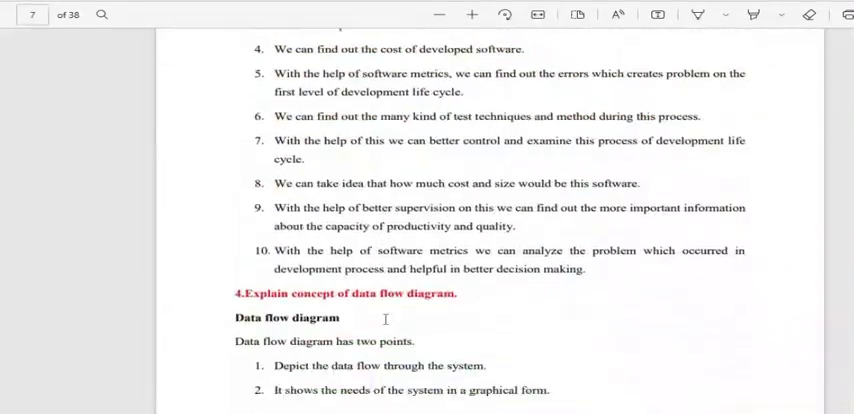
scroll(385, 319, down, 10)
scroll(385, 319, down, 10)
scroll(385, 319, down, 10)
scroll(385, 319, down, 8)
scroll(385, 319, down, 10)
scroll(385, 319, down, 10)
scroll(385, 319, down, 10)
scroll(385, 319, down, 8)
scroll(385, 319, down, 10)
scroll(385, 319, down, 3)
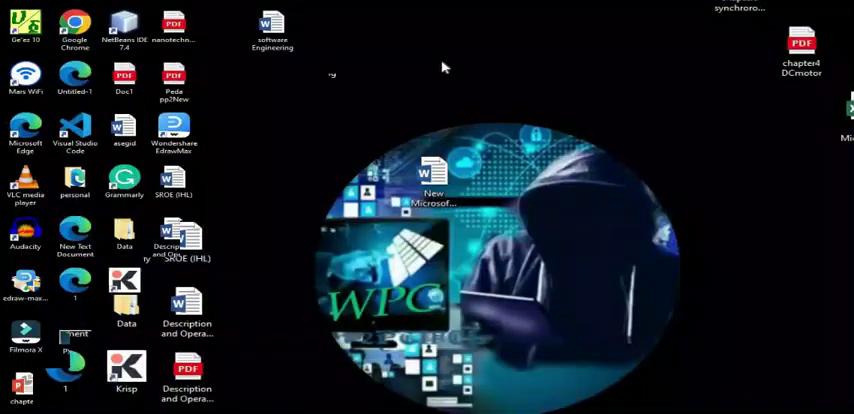
Step: Move the 'software Engineering' PDF icon to the desktop top, beside the Word document
right_click(380, 40)
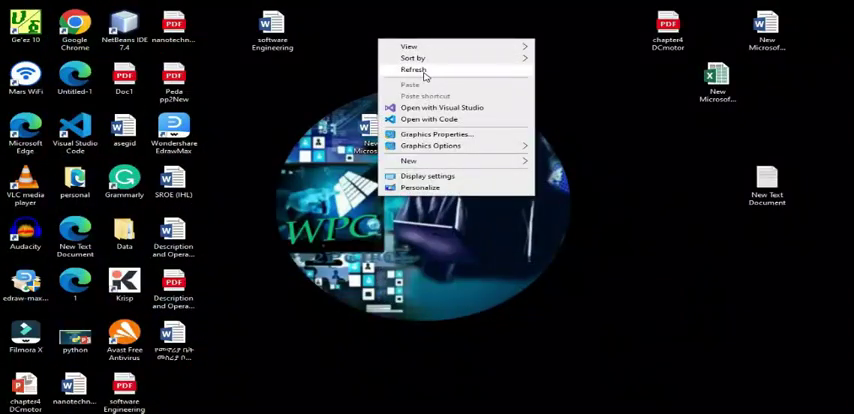
click(300, 330)
drag(123, 390, 425, 40)
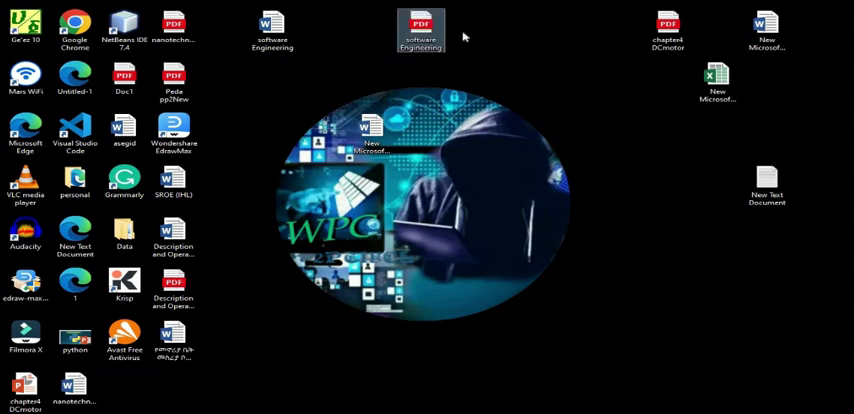
click(221, 60)
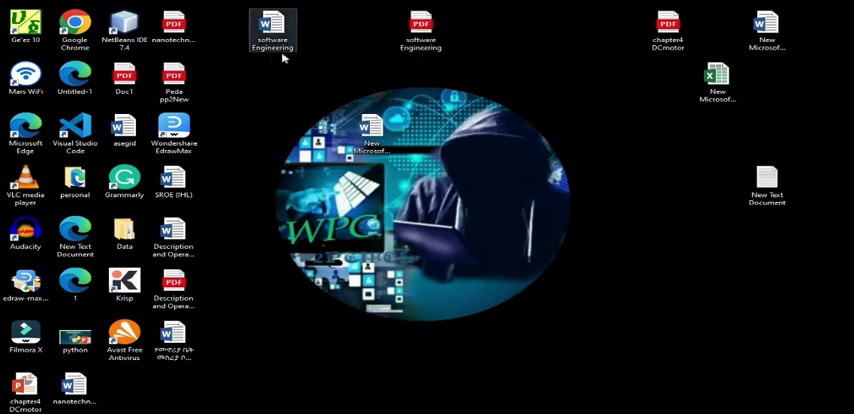
drag(420, 30, 322, 30)
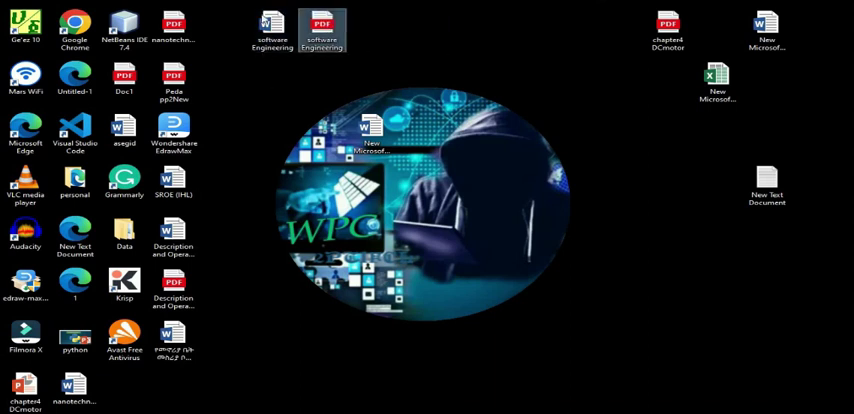
click(377, 52)
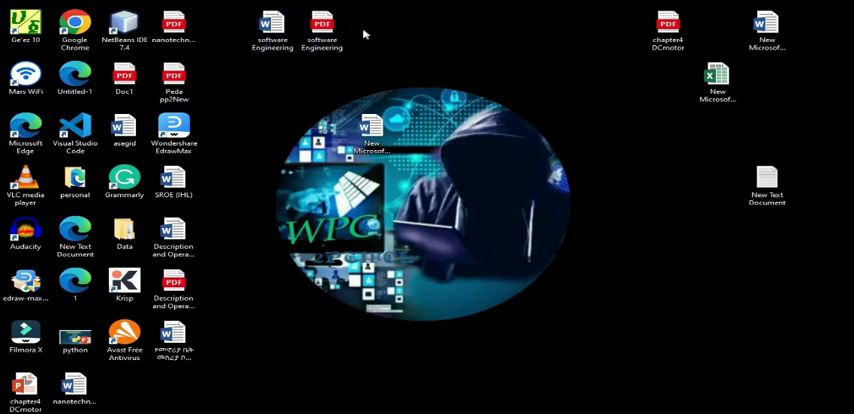